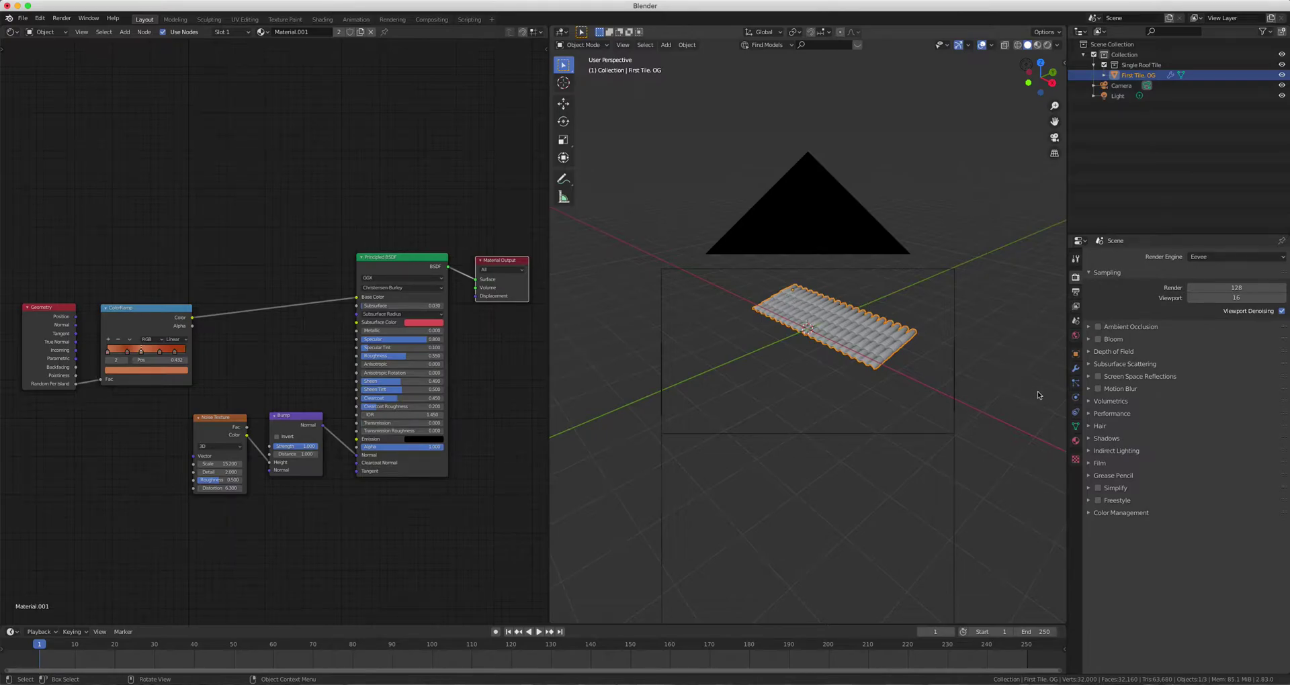
# - Show the First Tile. OG object's modifier stack in the Properties editor
pyautogui.click(1074, 369)
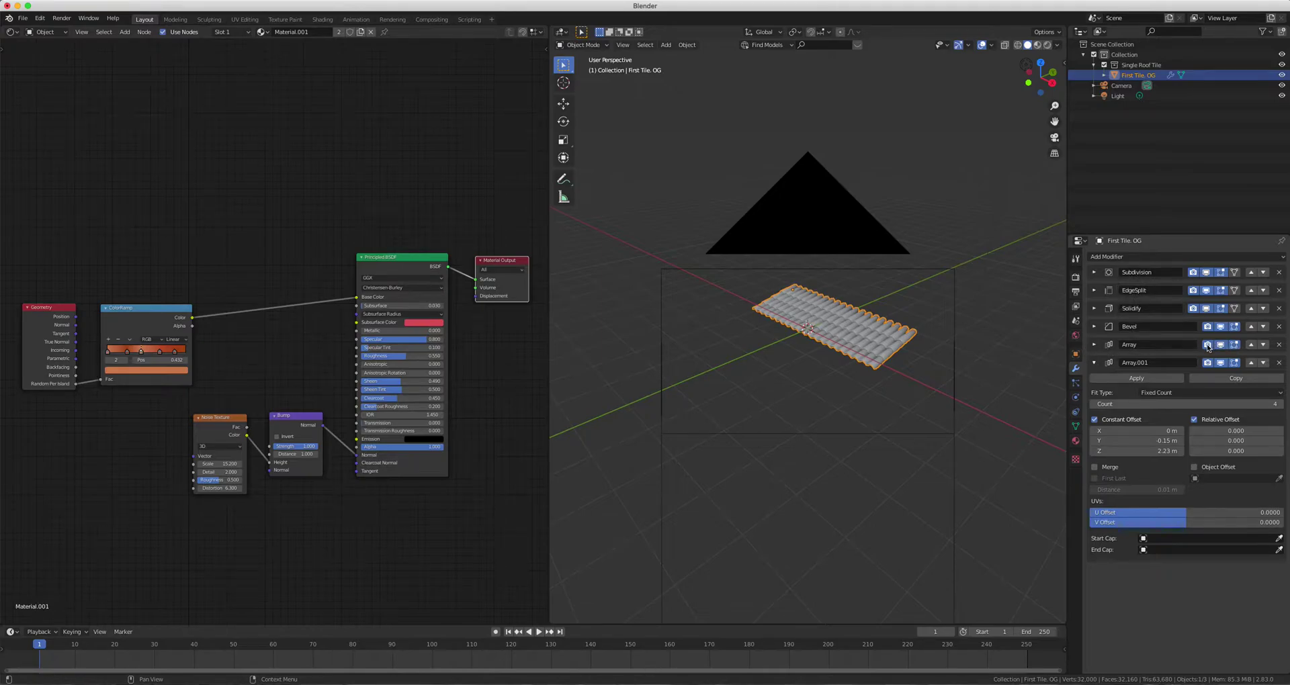
pyautogui.click(1207, 345)
pyautogui.click(1207, 346)
pyautogui.click(1220, 345)
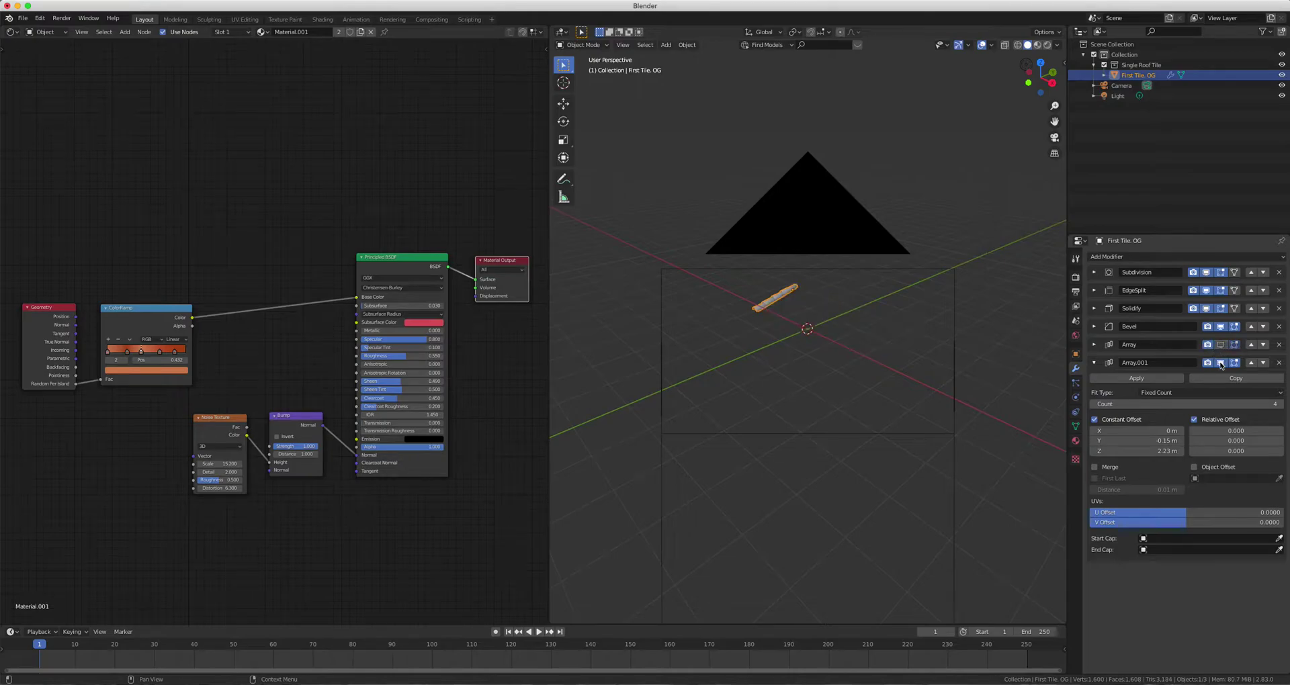
pyautogui.click(1220, 363)
pyautogui.click(1220, 346)
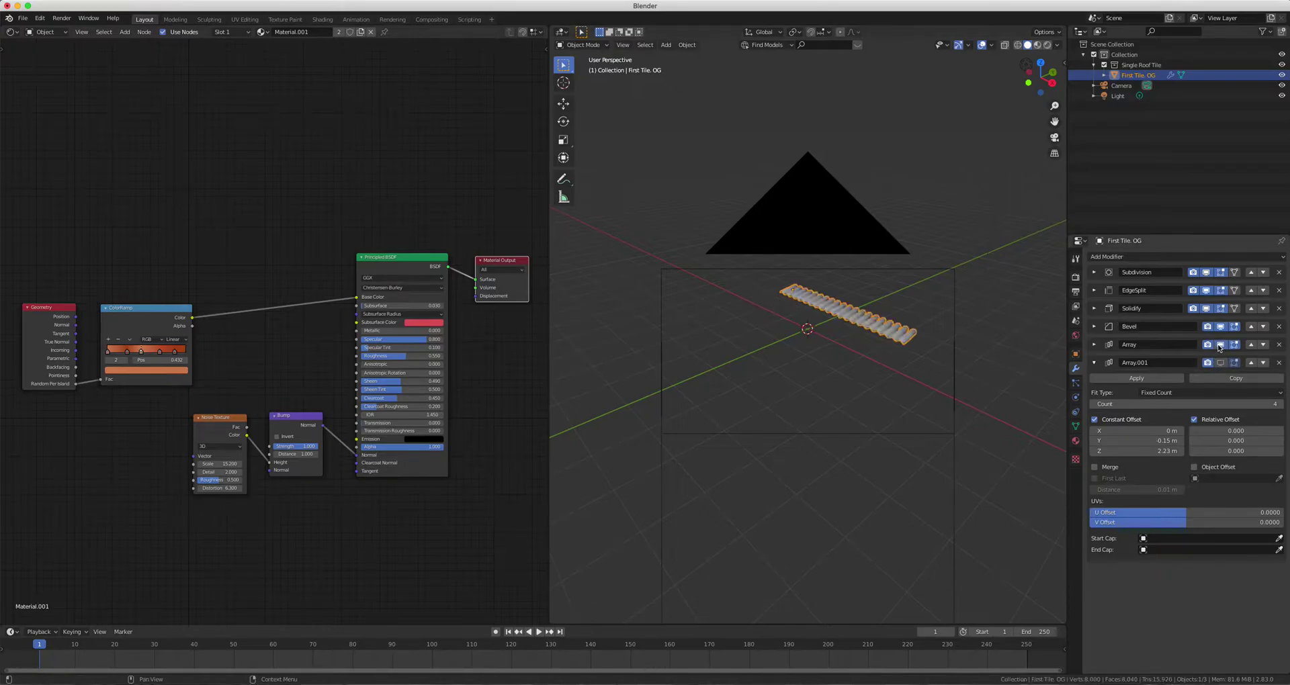
pyautogui.click(1220, 363)
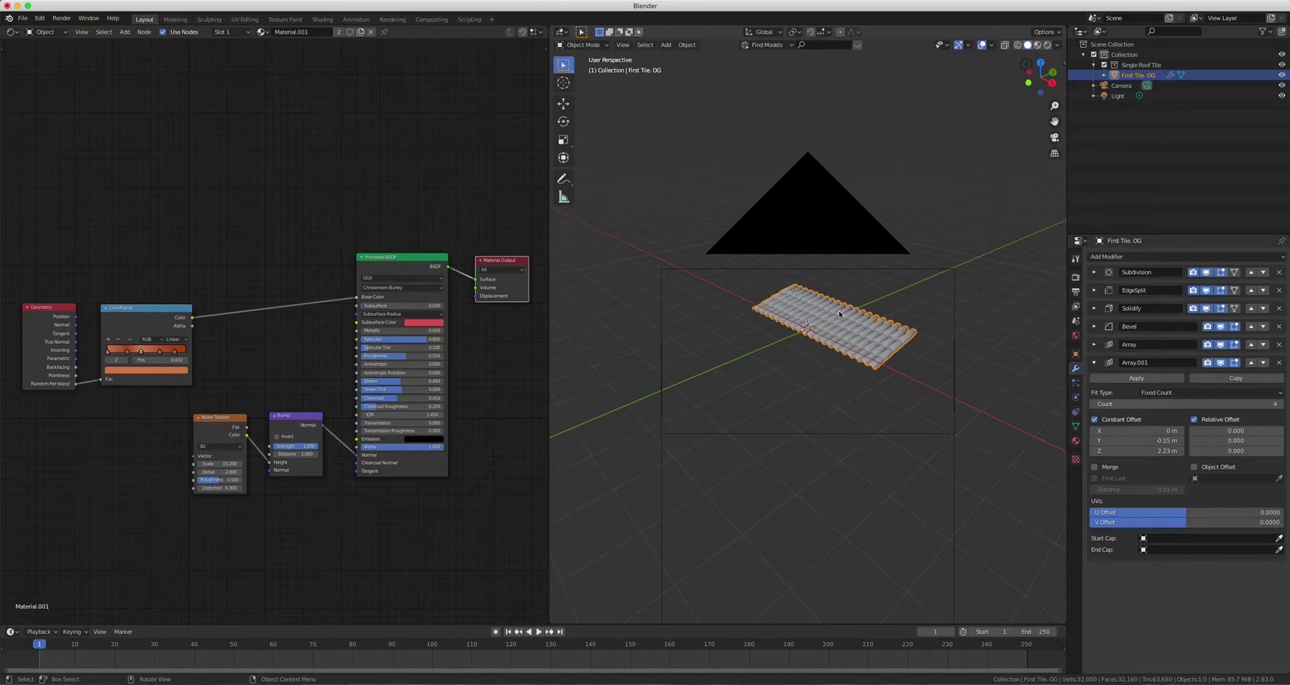
pyautogui.hscroll(10, 839, 313)
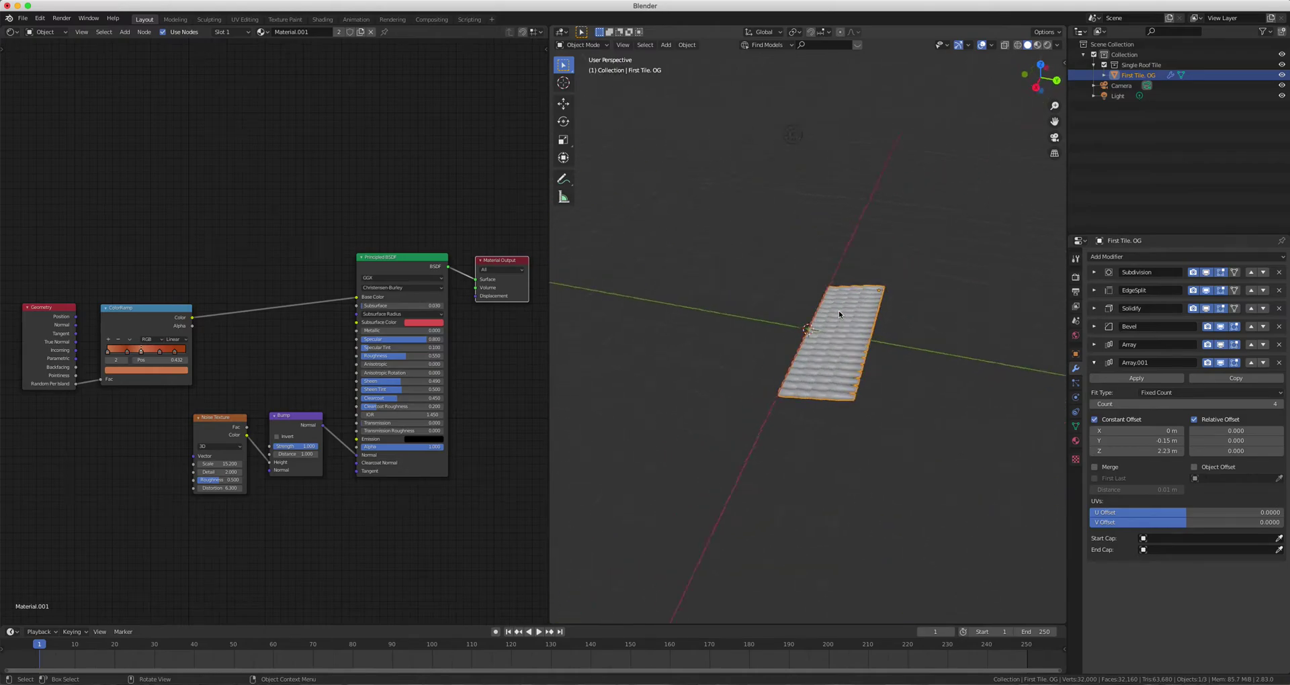
pyautogui.hscroll(10, 839, 310)
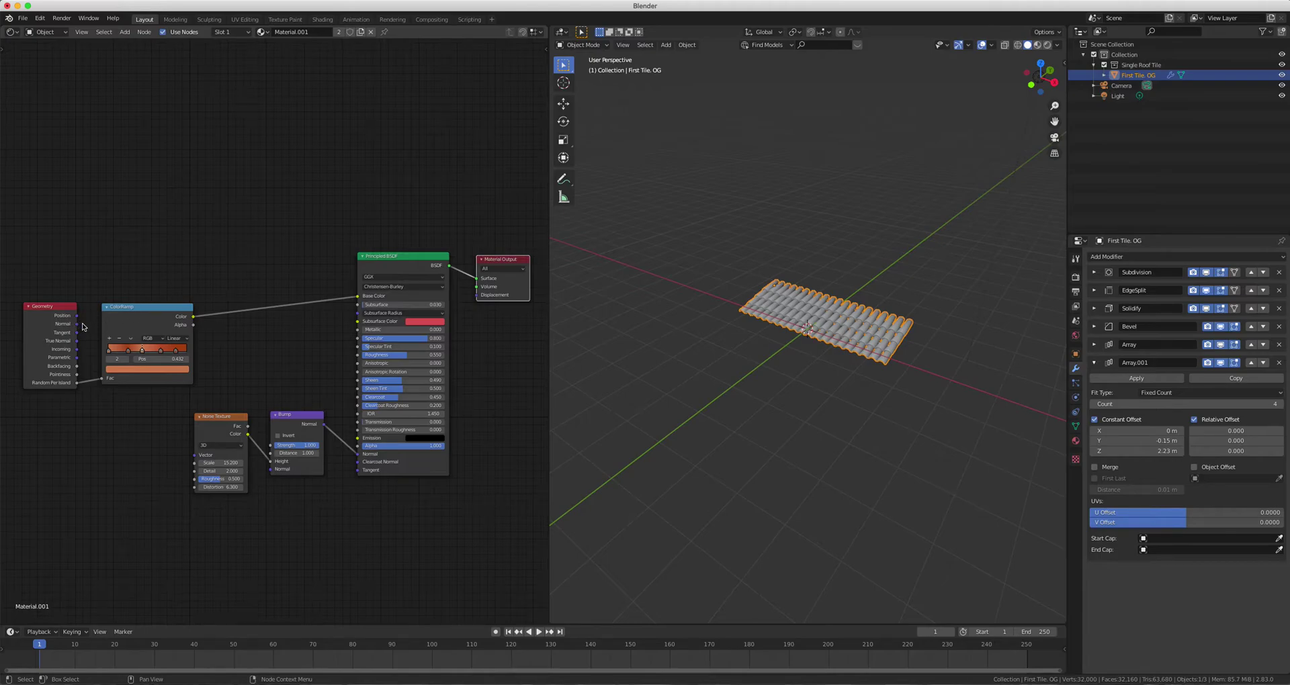
pyautogui.hscroll(-3, 84, 327)
pyautogui.hscroll(-2, 86, 326)
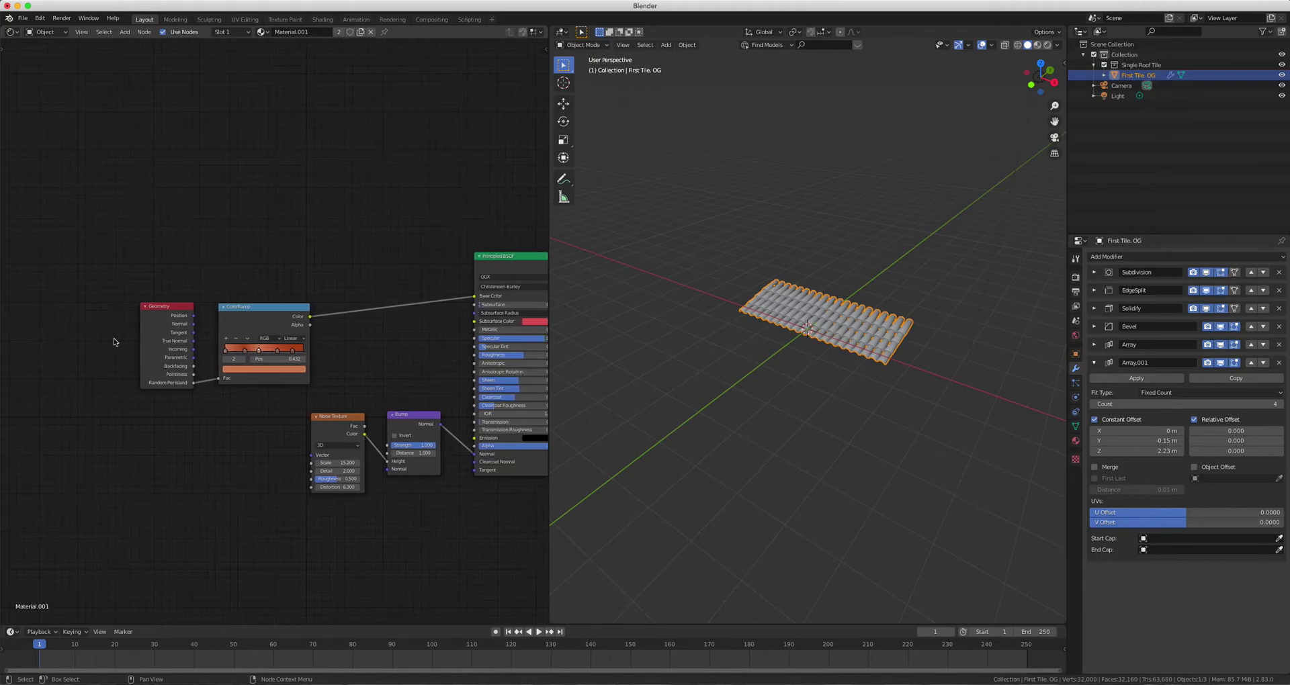
pyautogui.scroll(1, 115, 339)
pyautogui.scroll(3, 114, 343)
pyautogui.scroll(-2, 114, 342)
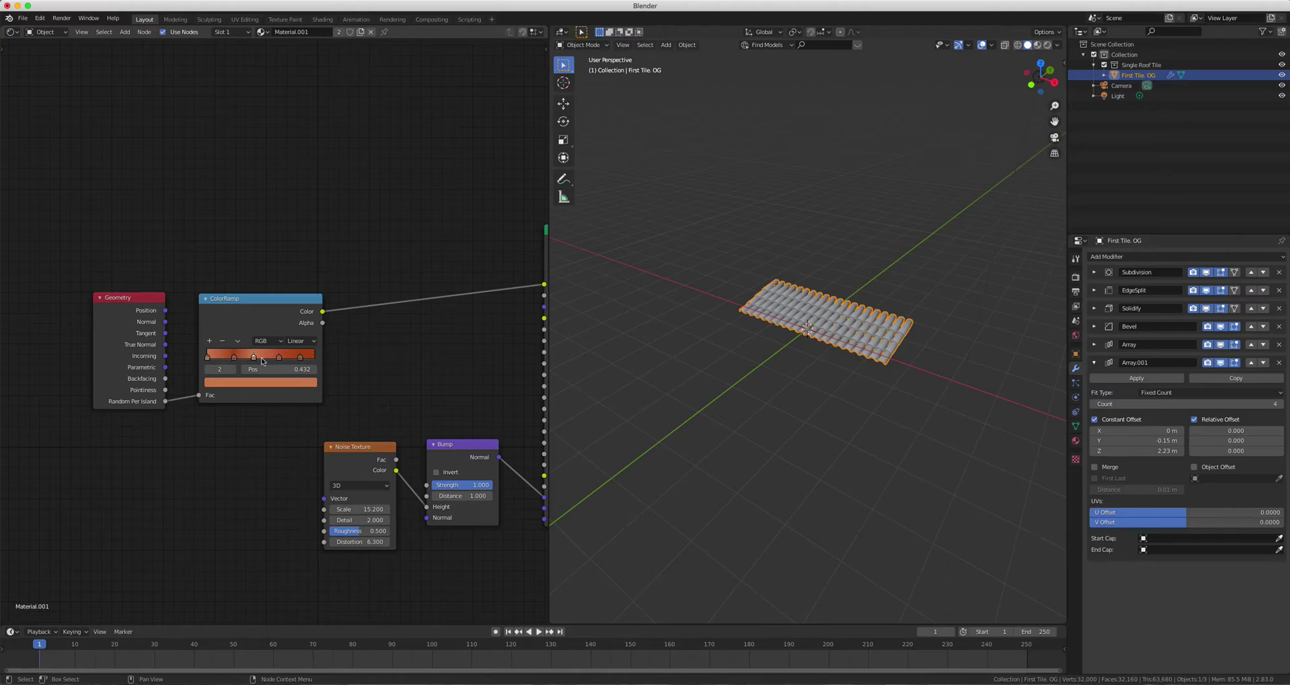
pyautogui.hscroll(5, 374, 388)
pyautogui.scroll(-4, 374, 388)
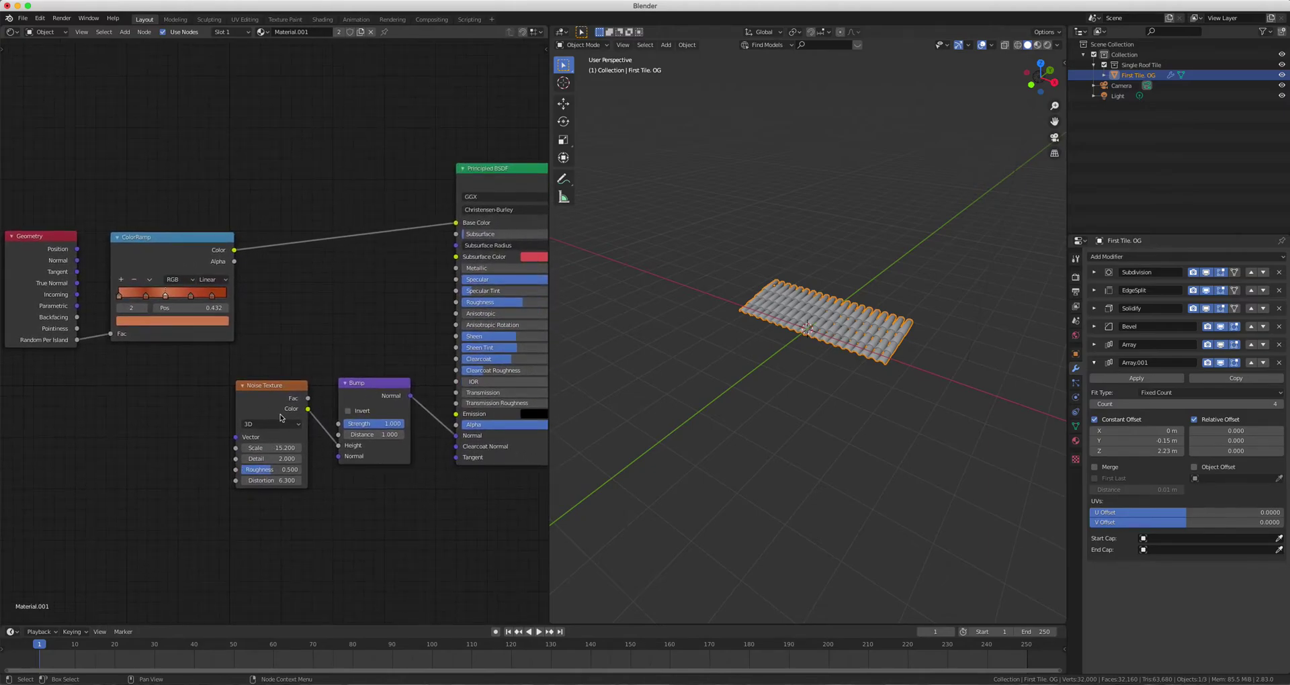
pyautogui.hscroll(1, 373, 340)
pyautogui.hscroll(10, 461, 252)
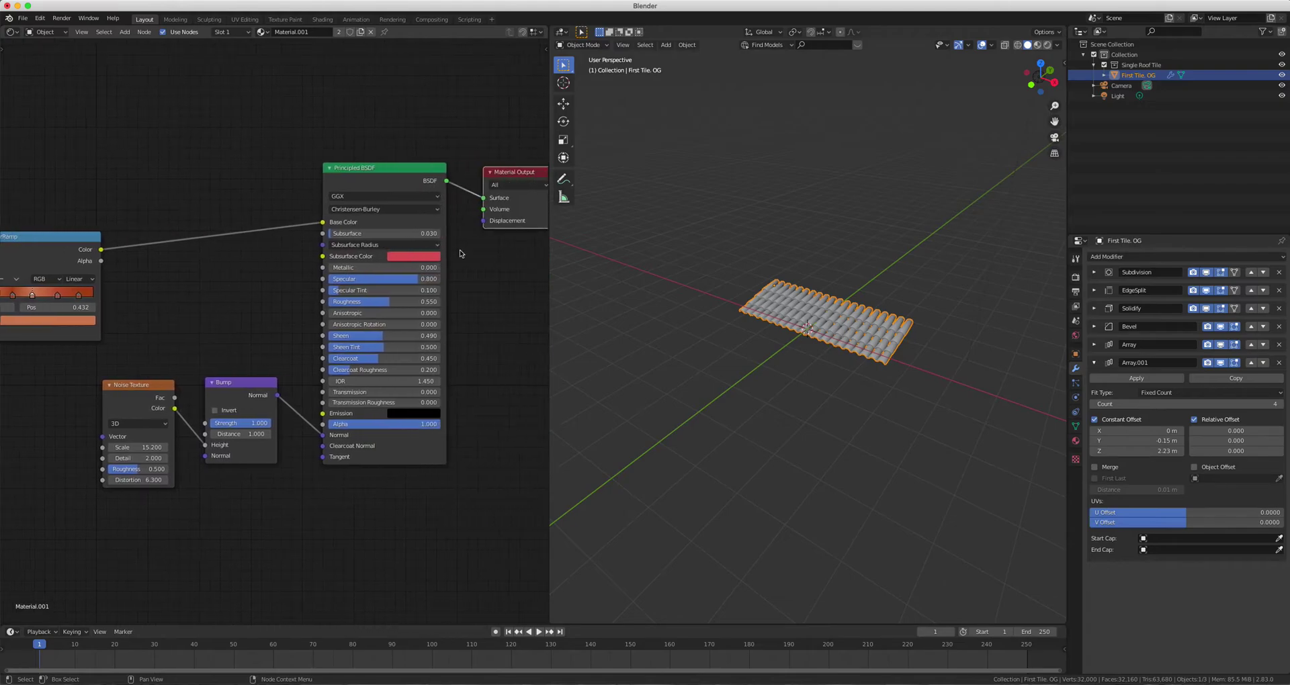
pyautogui.hscroll(-6, 278, 325)
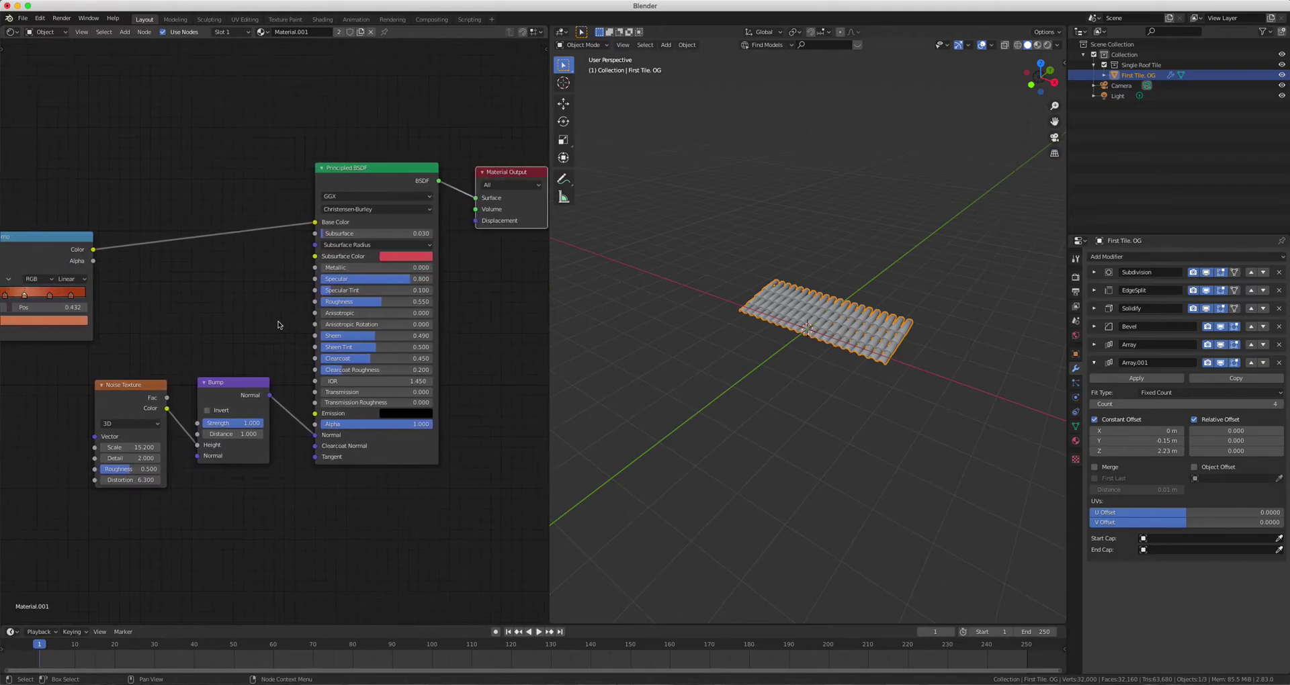
pyautogui.scroll(-3, 260, 318)
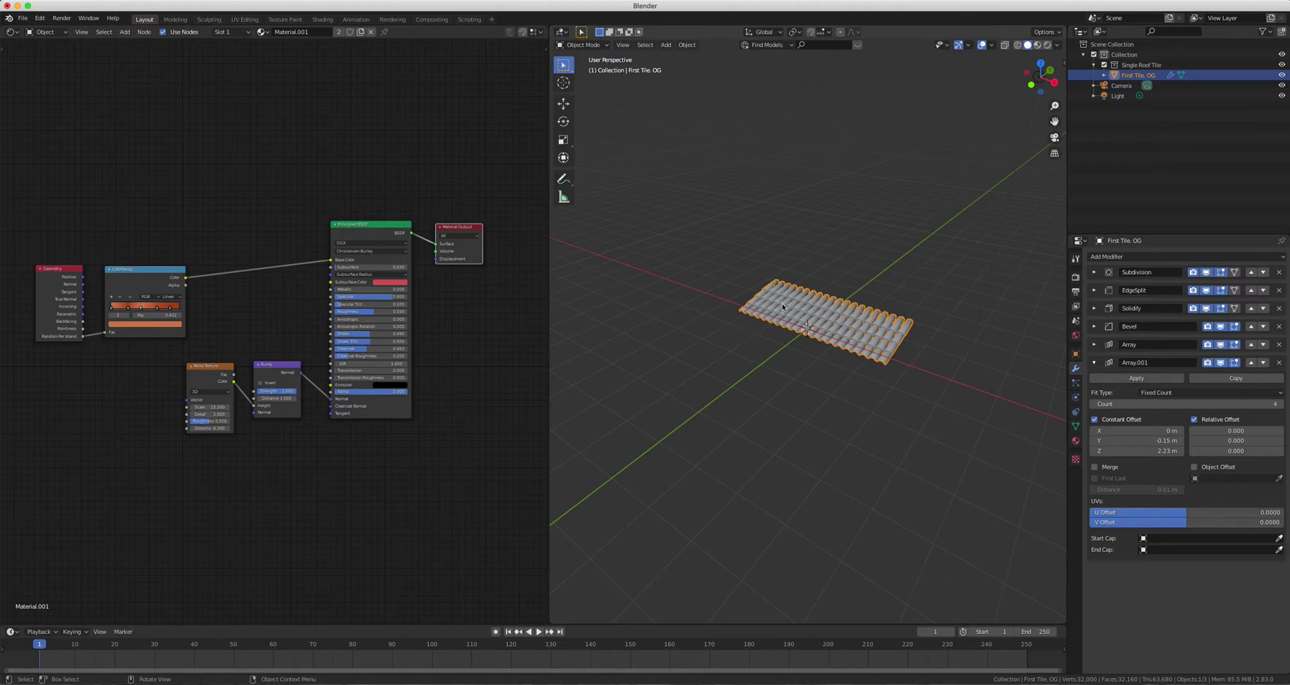
pyautogui.scroll(4, 782, 307)
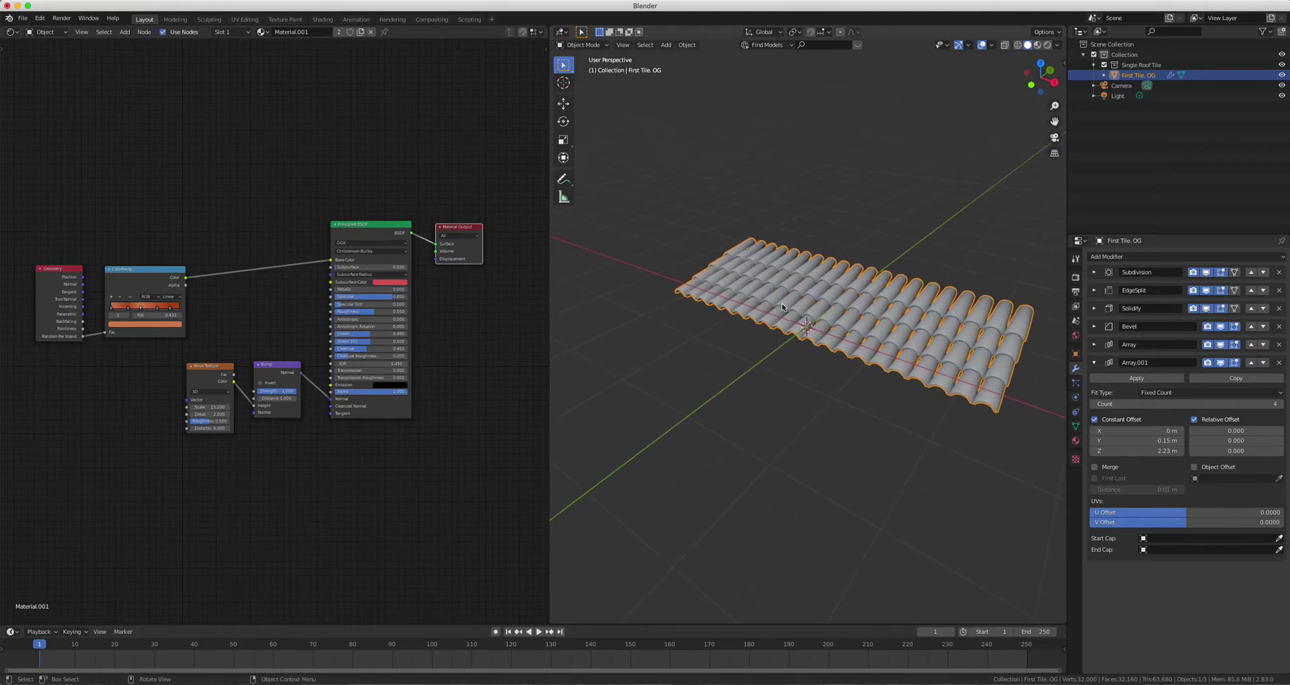
# - Render the tile sheet with F12, reviewing its uniform reddish-brown tiles, then close the render
pyautogui.press('F12')
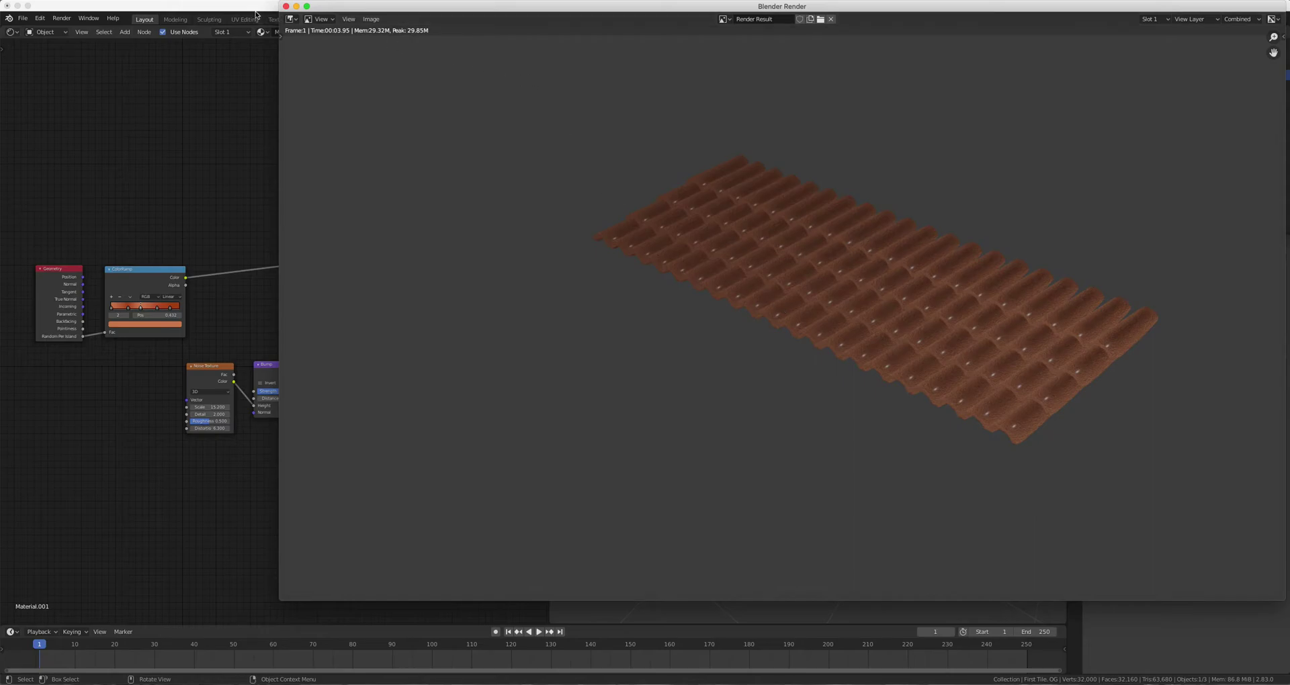
pyautogui.click(286, 6)
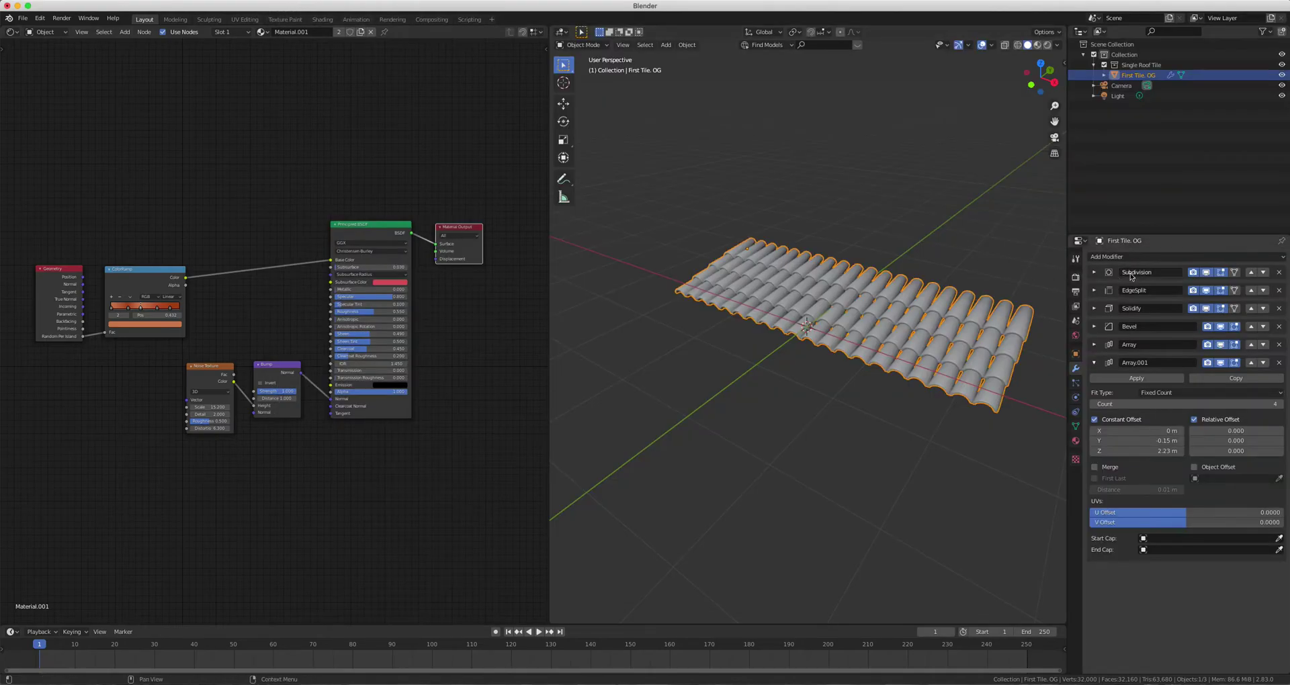
# - Change the Render Engine from Eevee to Cycles and start a new render
pyautogui.click(1076, 292)
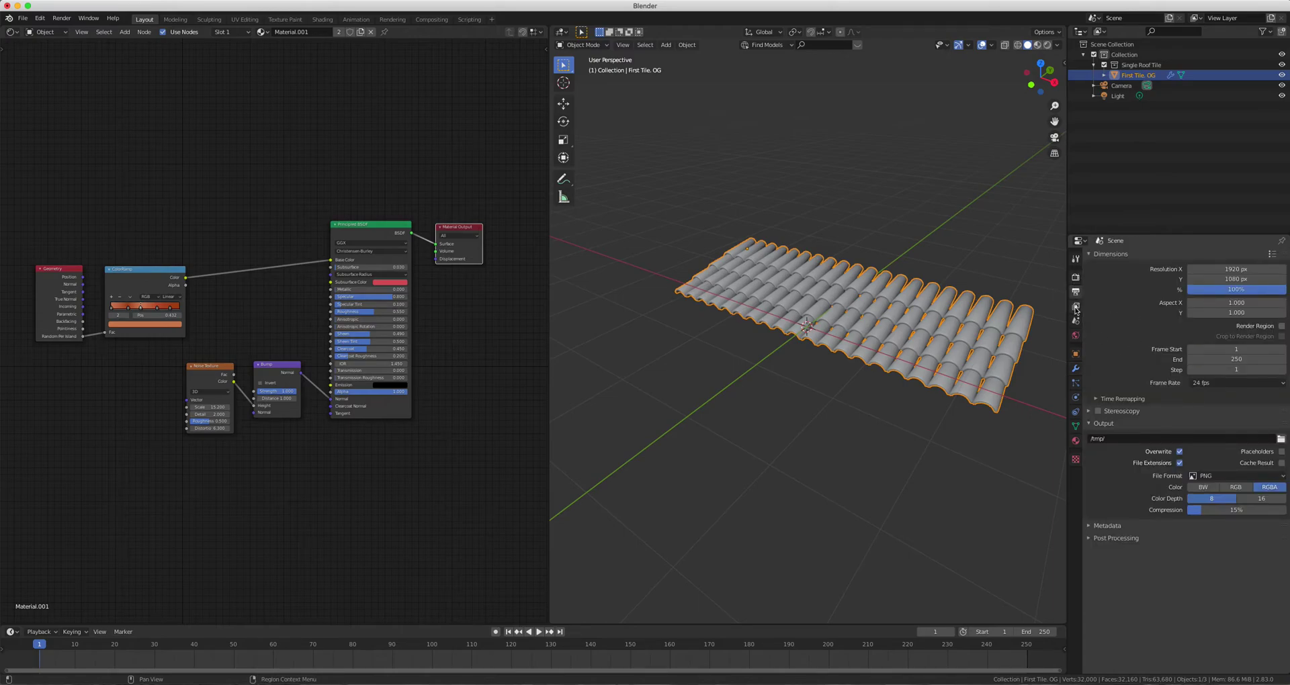
pyautogui.click(1076, 308)
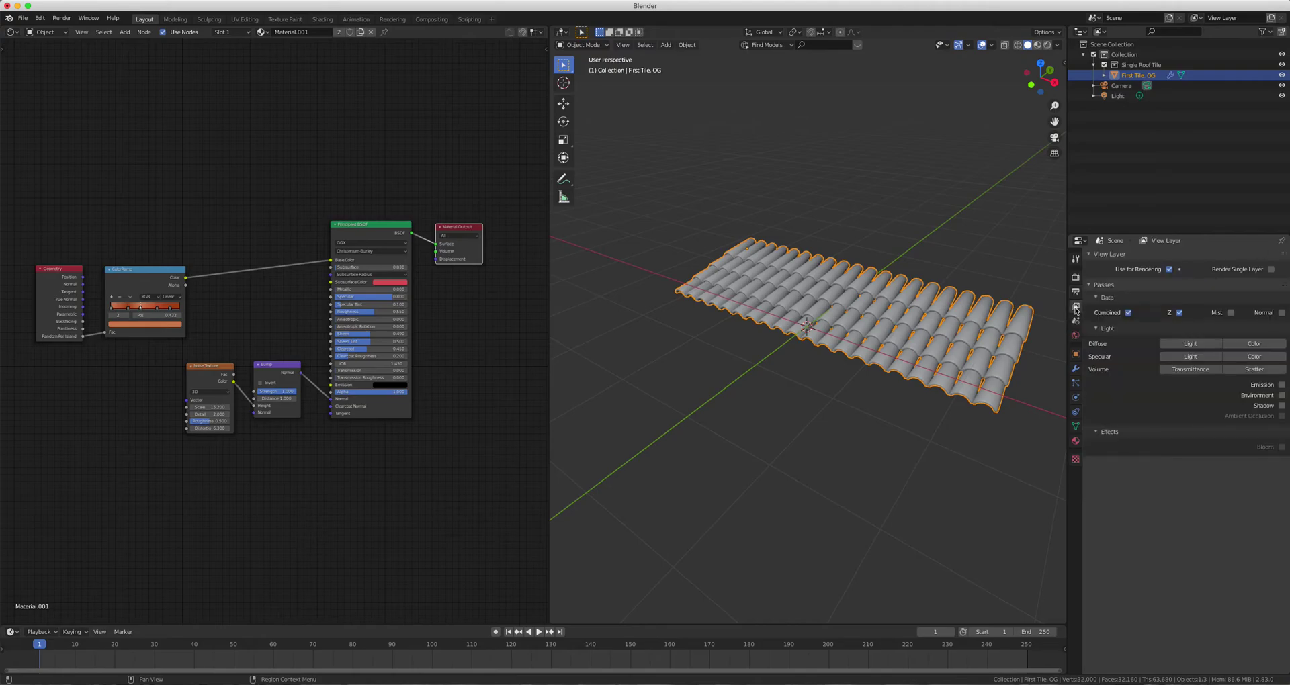
pyautogui.click(1076, 292)
pyautogui.click(1075, 277)
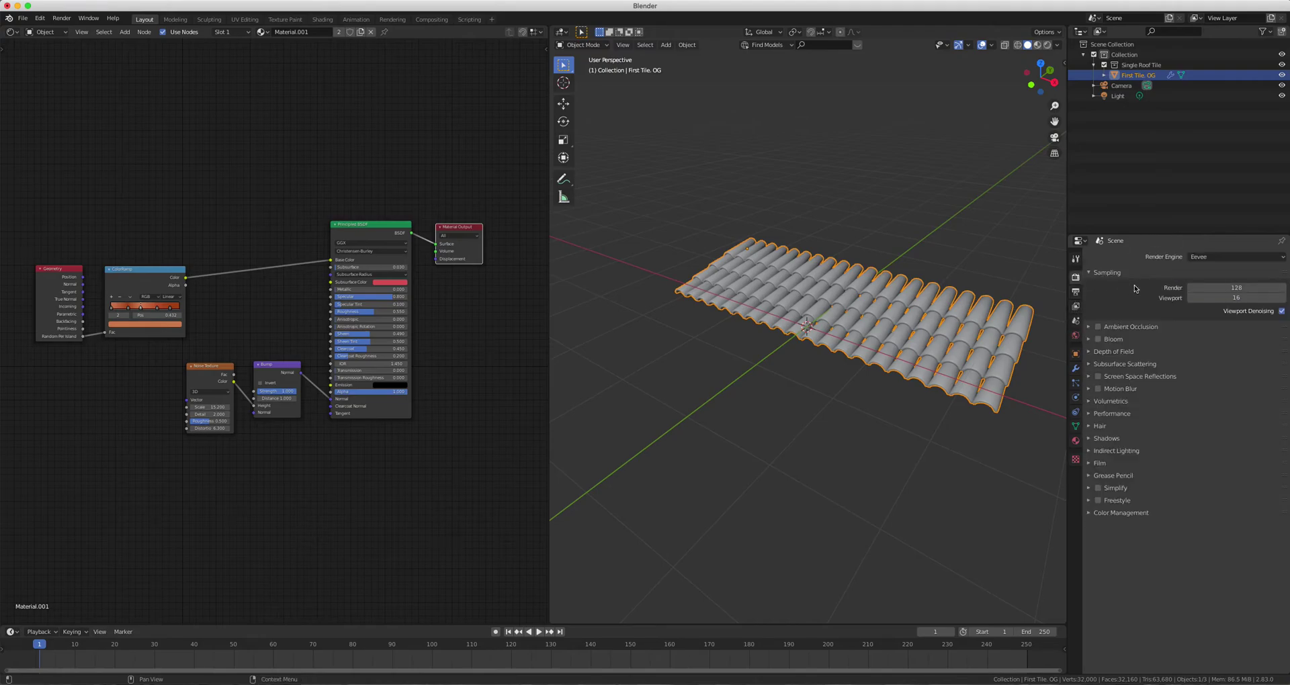
pyautogui.click(1236, 257)
pyautogui.click(1236, 292)
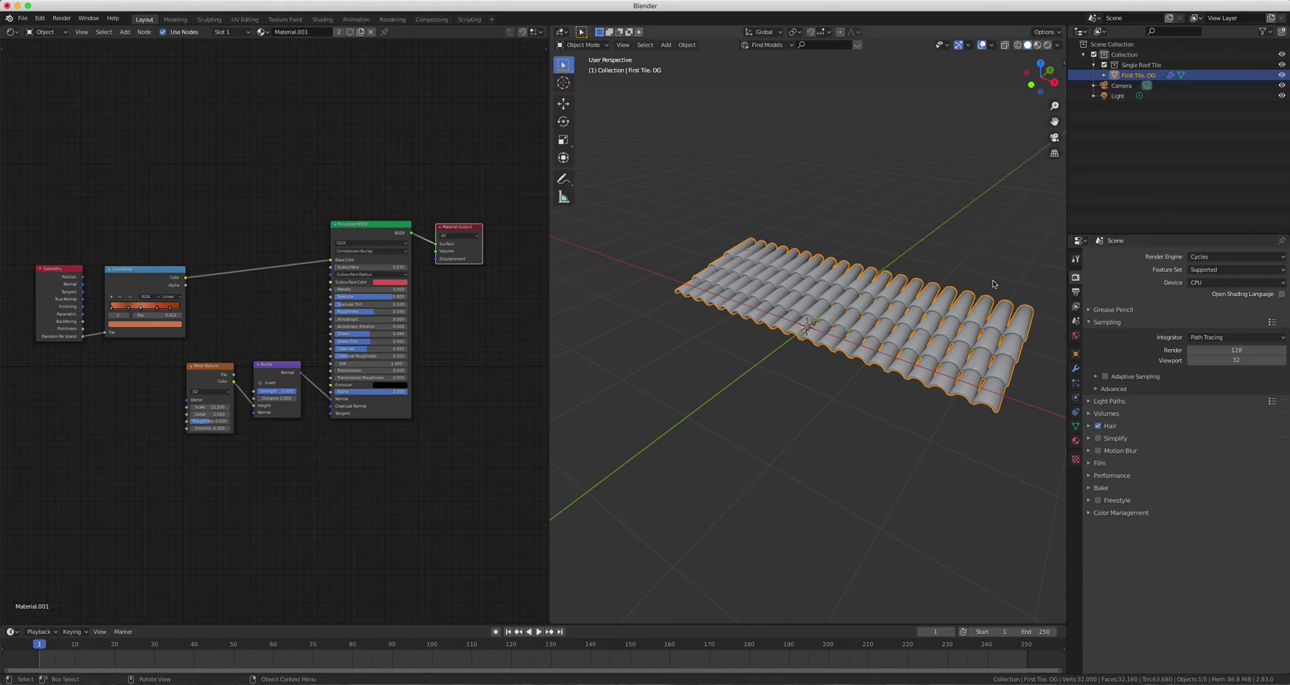
pyautogui.press('F12')
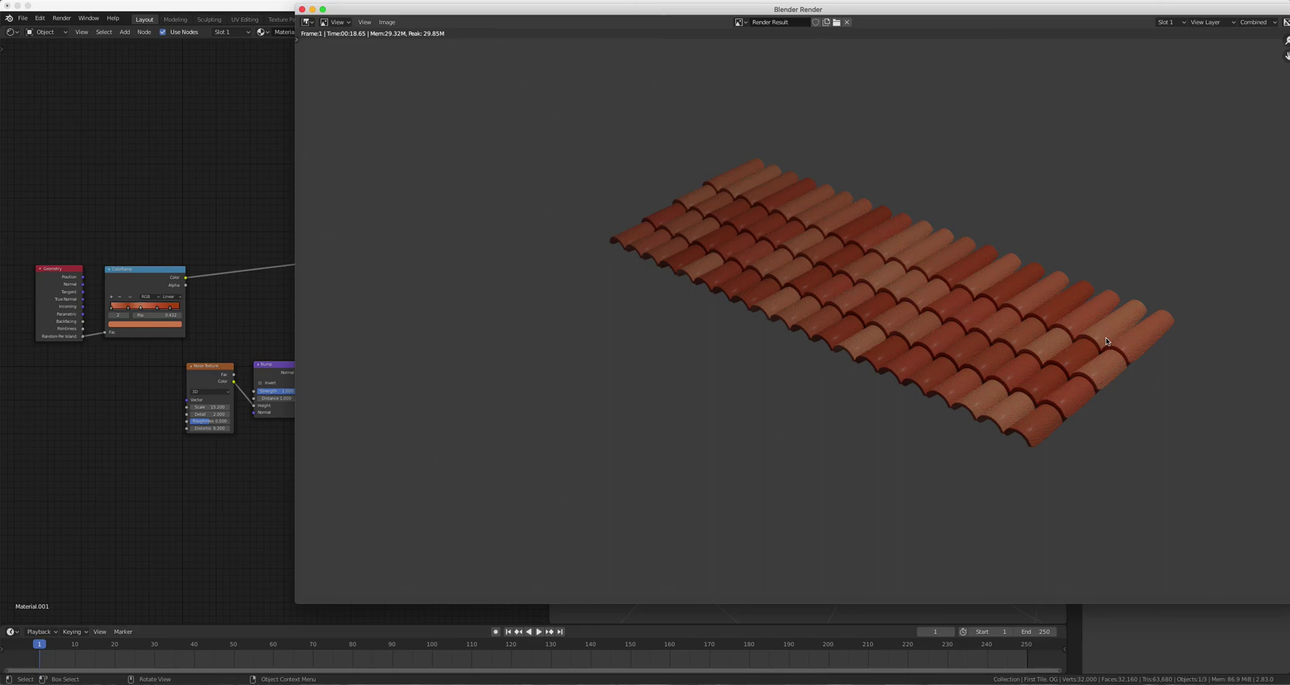
# - Close the finished Cycles render showing tiles in varied terracotta shades
pyautogui.click(303, 9)
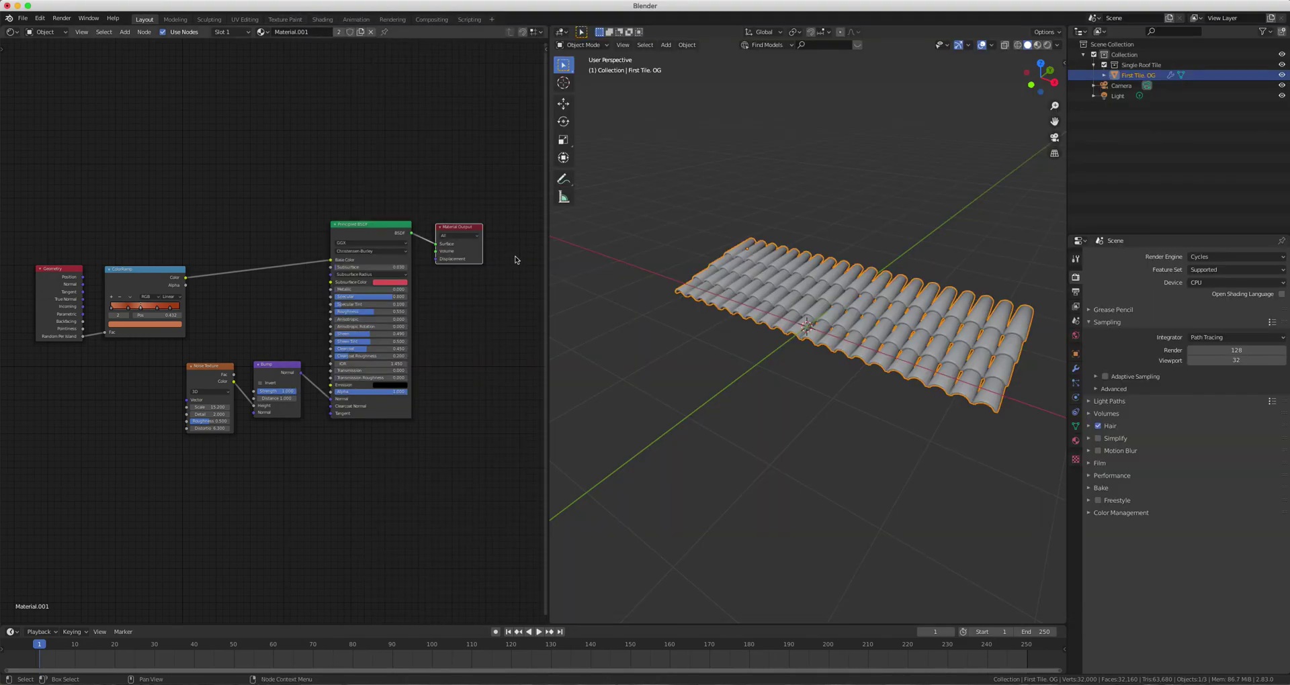